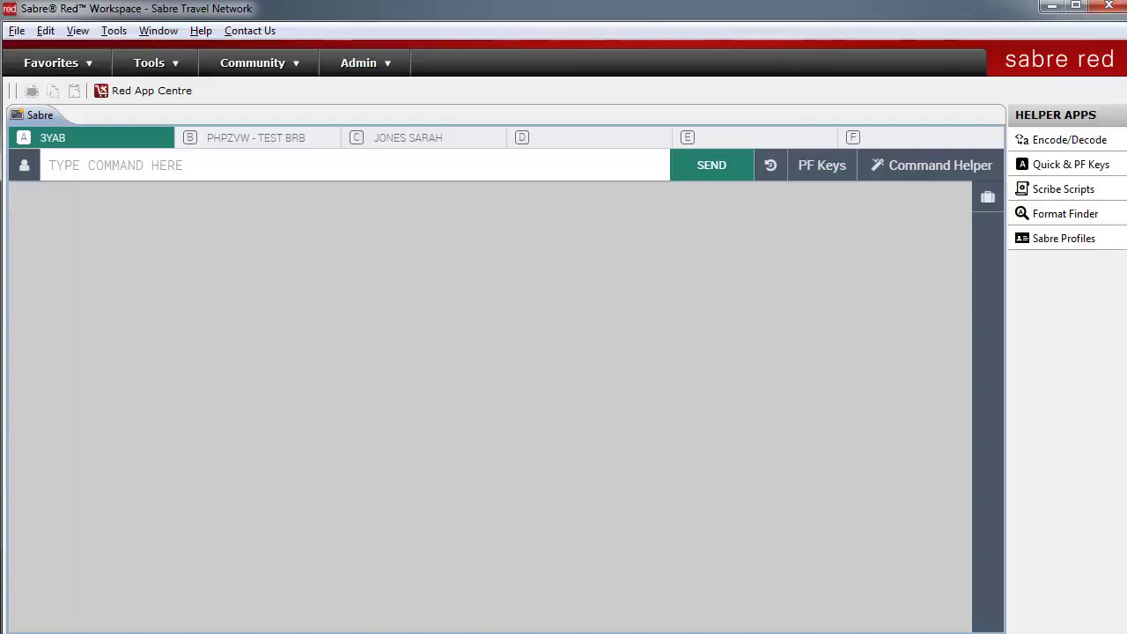
# Step: Switch to work area B and look at the workspace colour theme options
pyautogui.write('¤B')
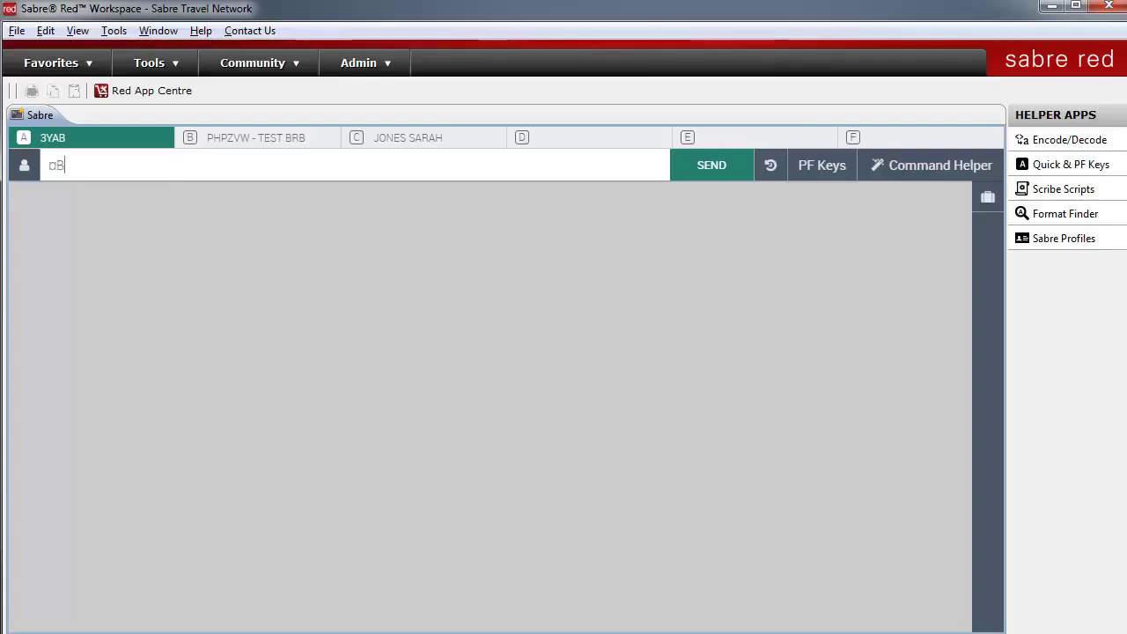
pyautogui.press('Return')
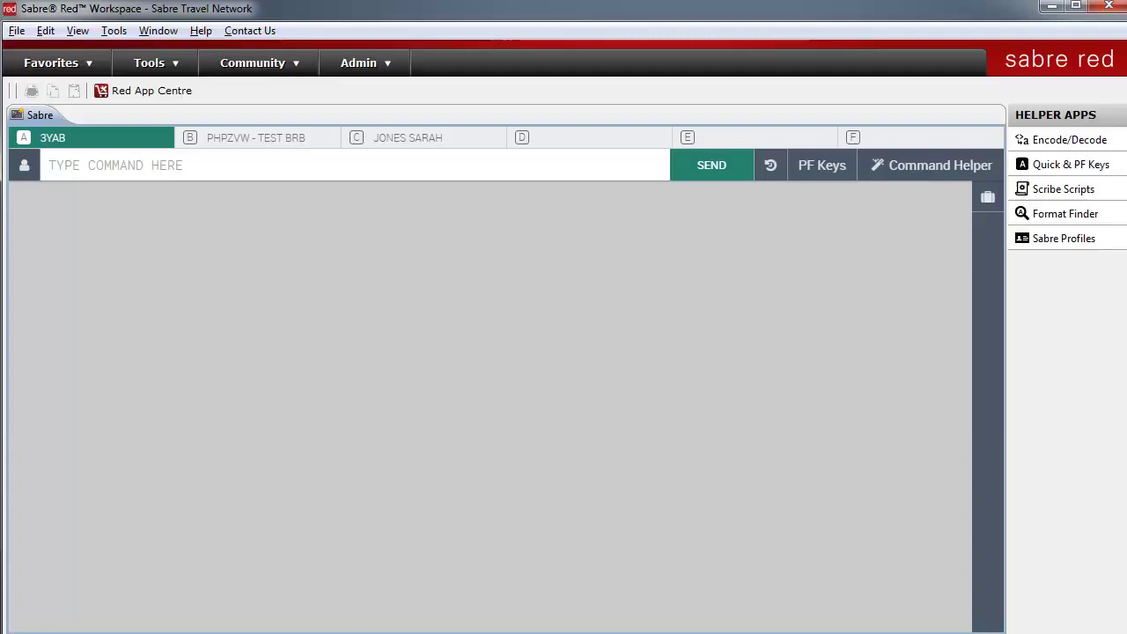
pyautogui.hotkey('alt', 't')
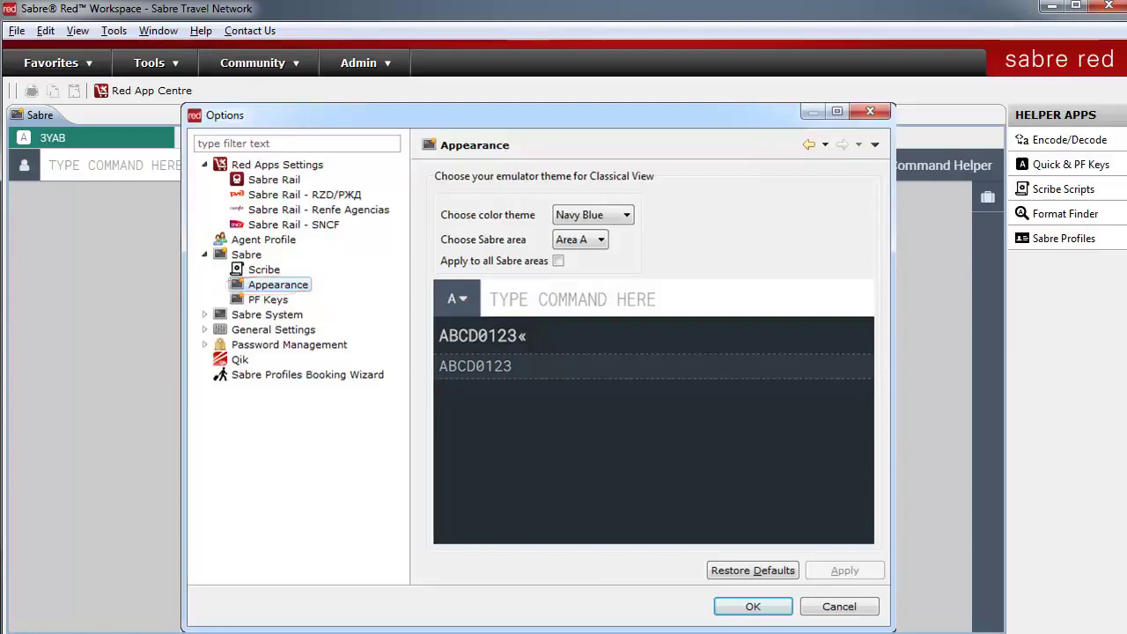
pyautogui.hotkey('alt', 'Down')
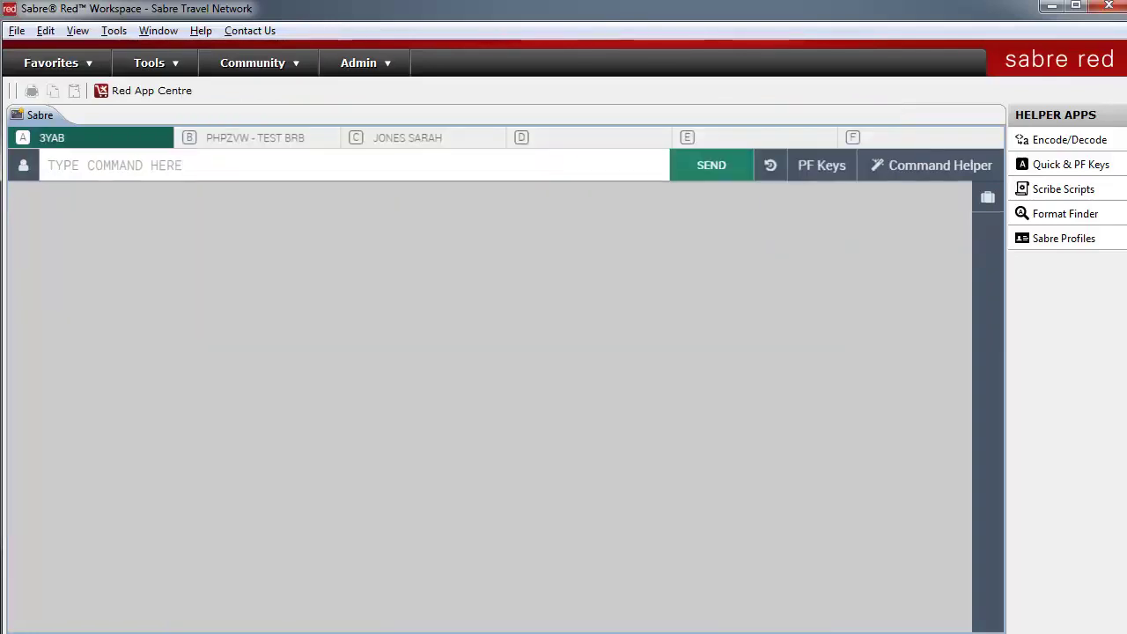
pyautogui.hotkey('alt', 'v')
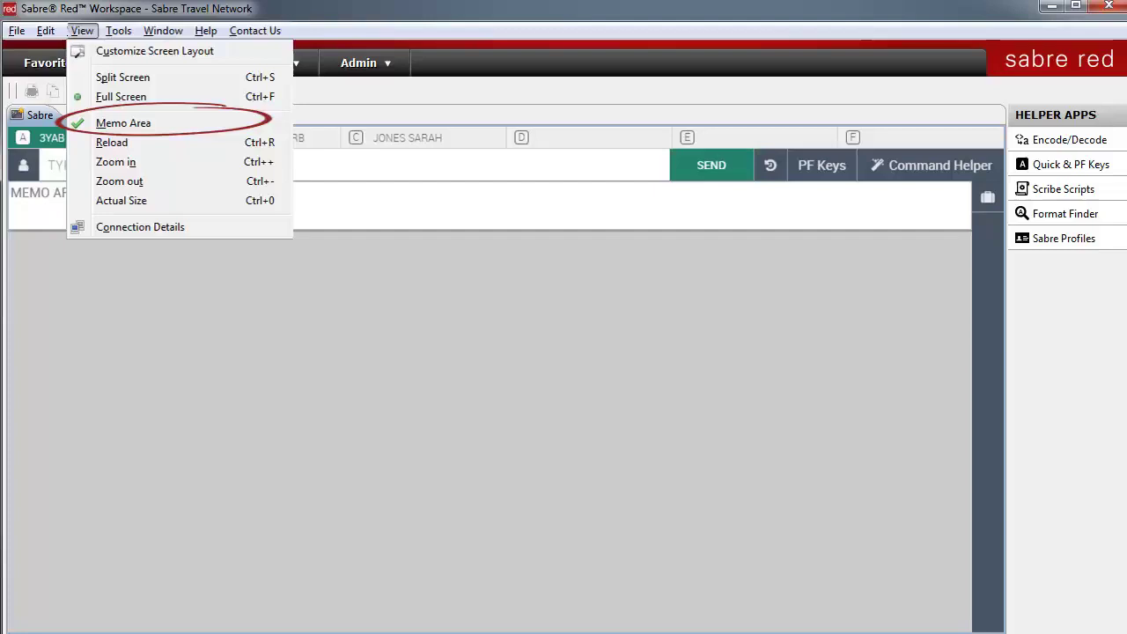
pyautogui.write('CALL SARAH AT 987533')
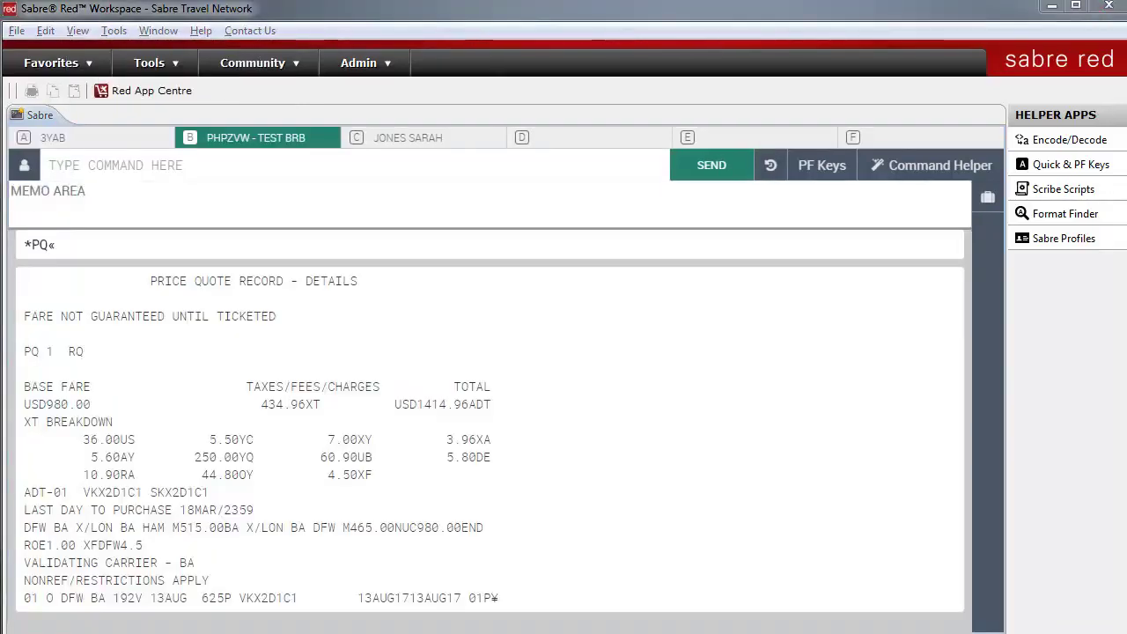
pyautogui.hotkey('alt', 't')
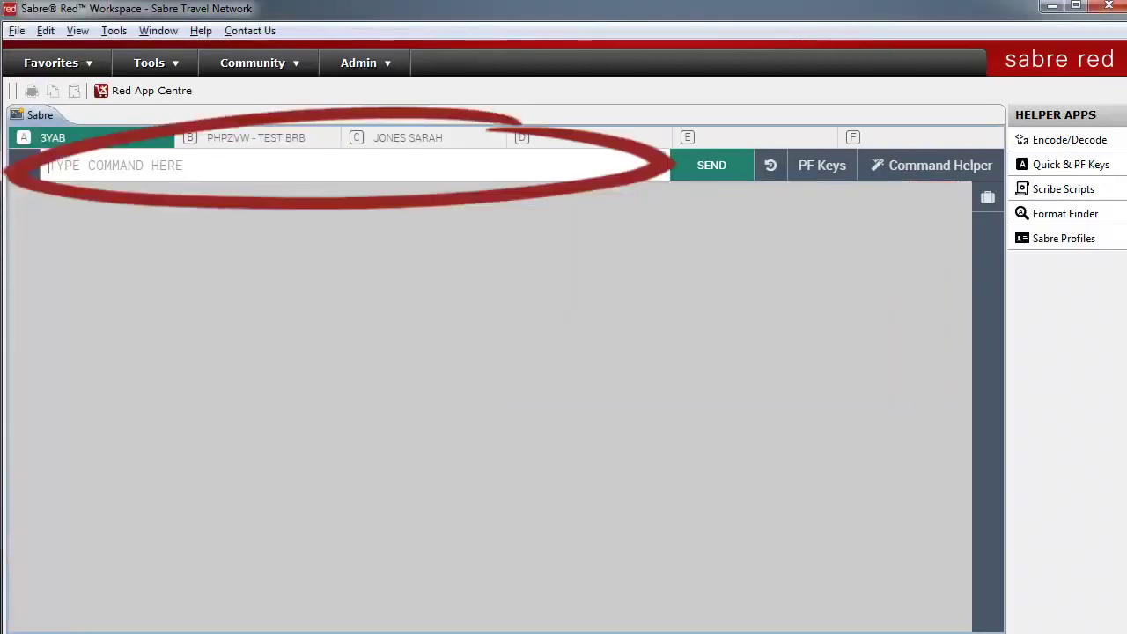
# Step: Enter the availability request 122DECLAXLHR and bring up the command history list
pyautogui.write('122')
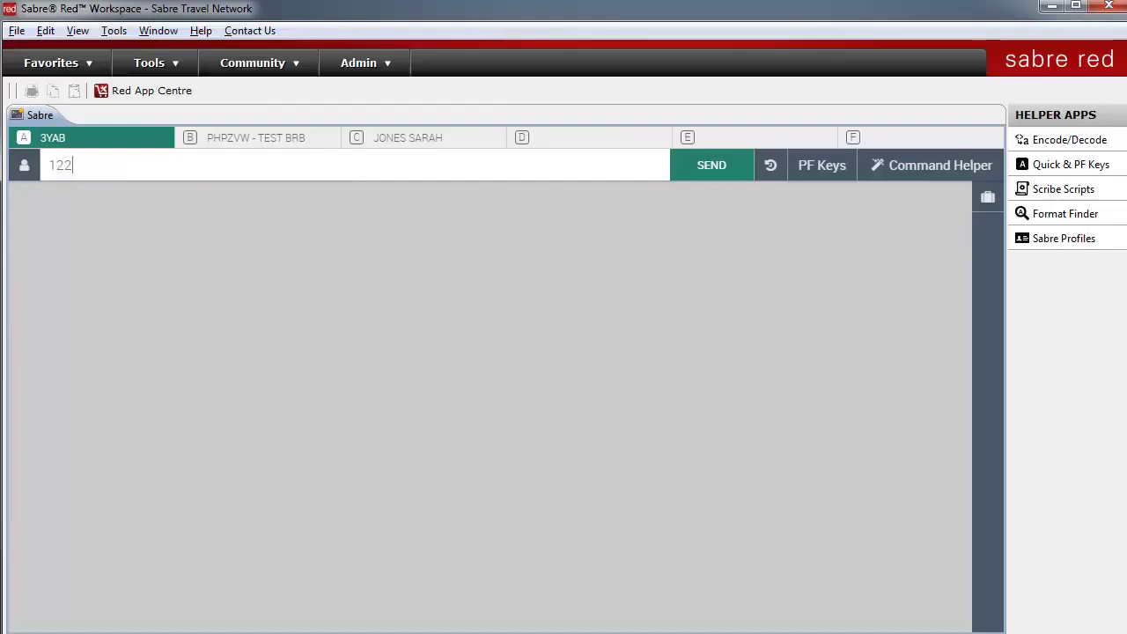
pyautogui.write('DECLA')
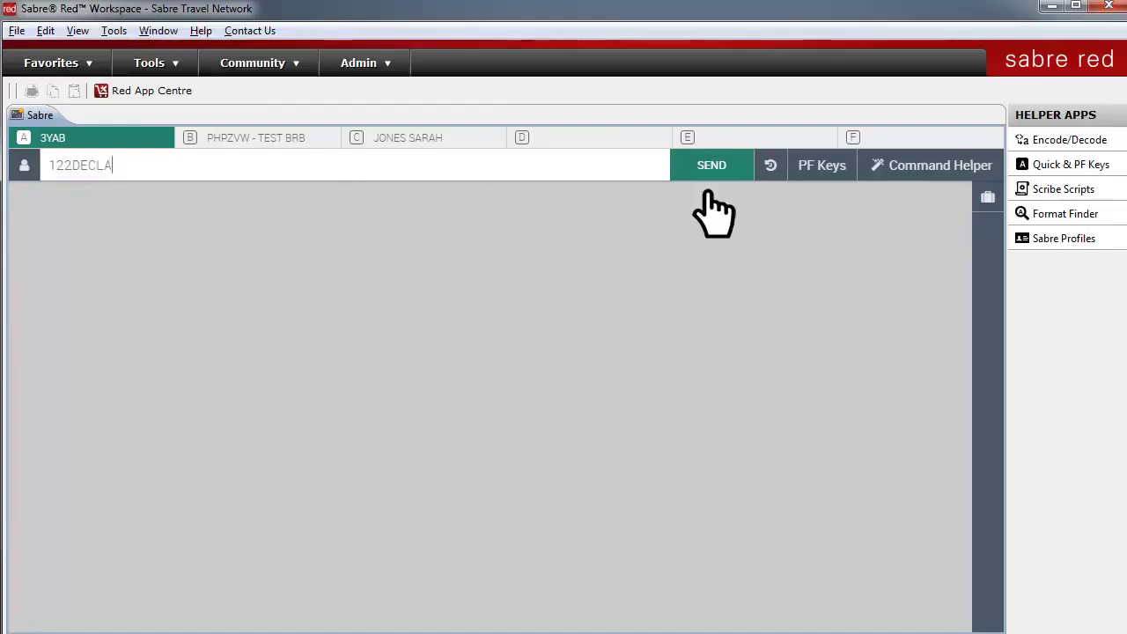
pyautogui.write('XLHR')
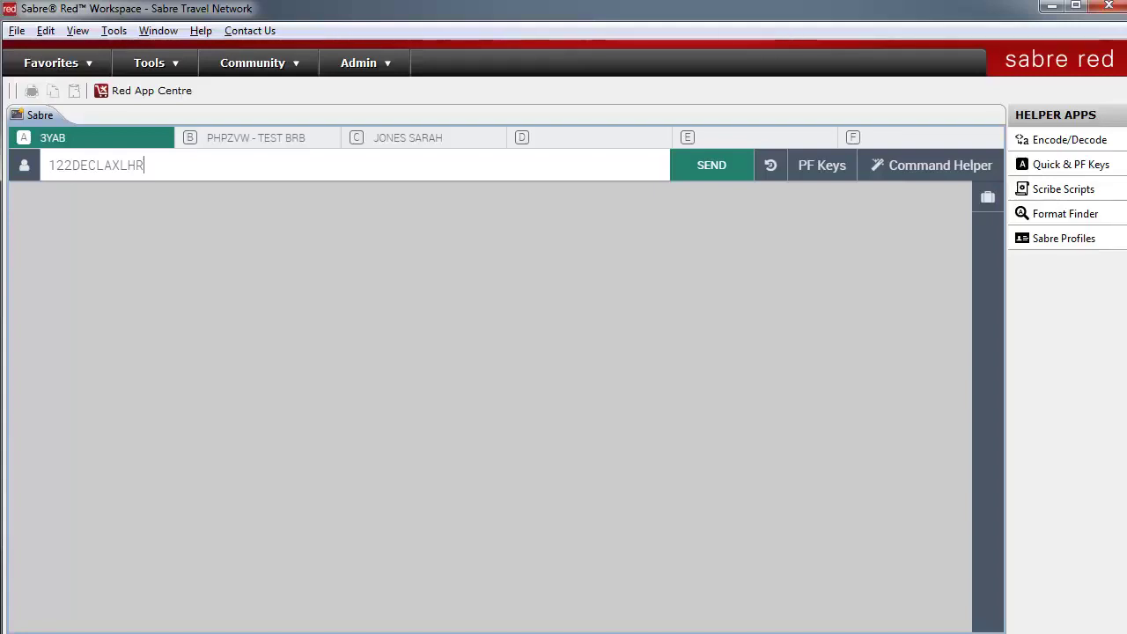
pyautogui.click(770, 164)
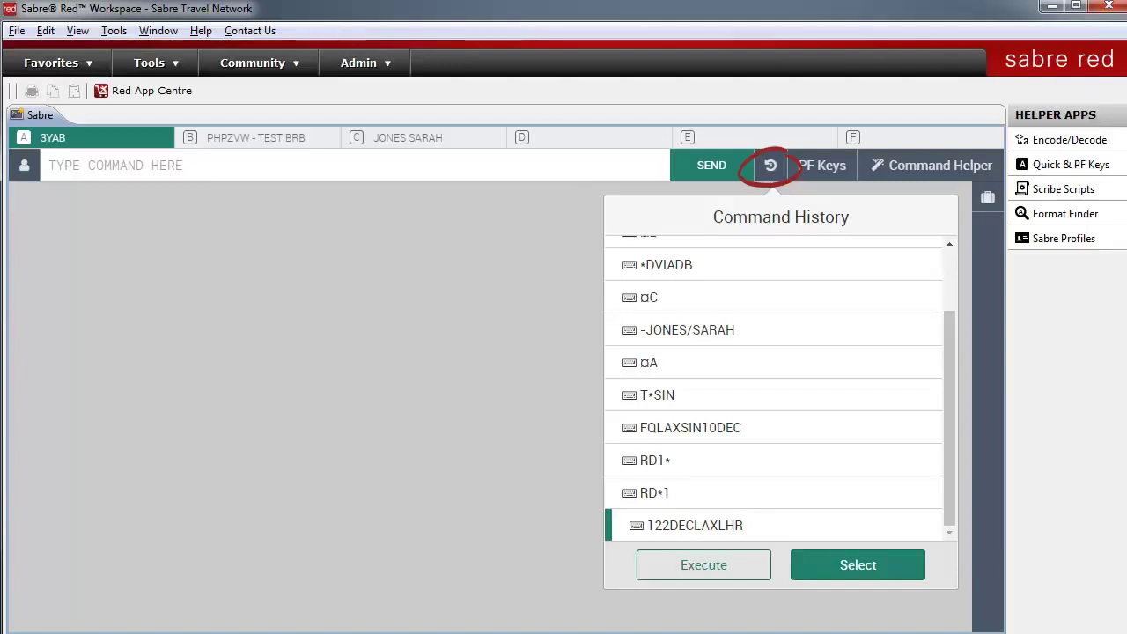
# Step: Rerun FQLAXSIN10DEC from history, then recall earlier entries back to T*SIN
pyautogui.press('Up')
pyautogui.press('Up')
pyautogui.press('Up')
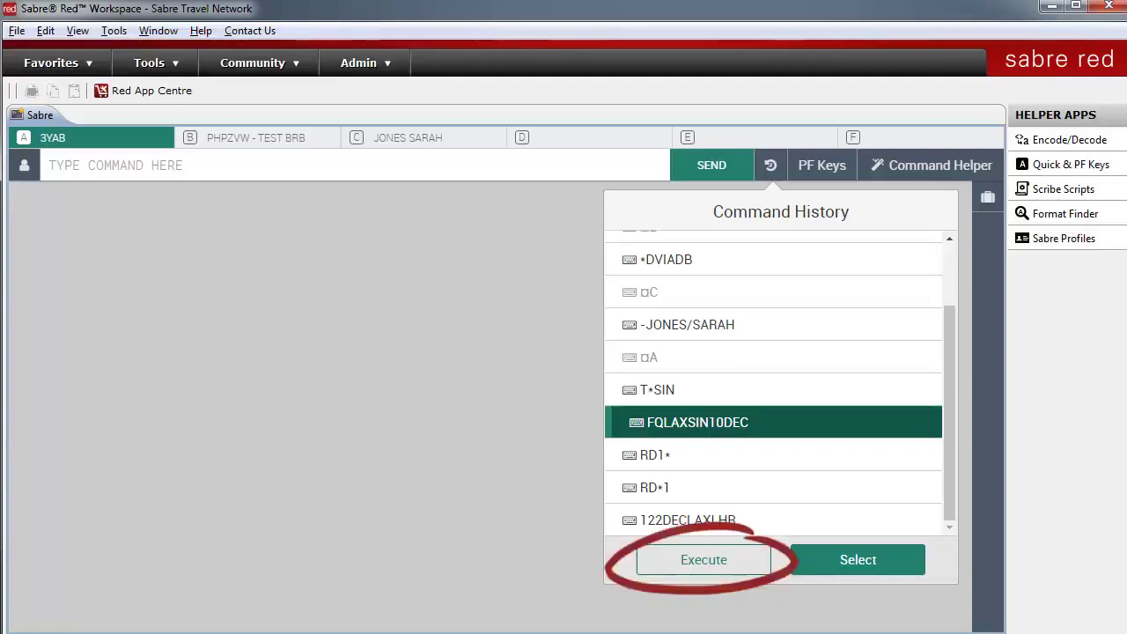
pyautogui.press('Return')
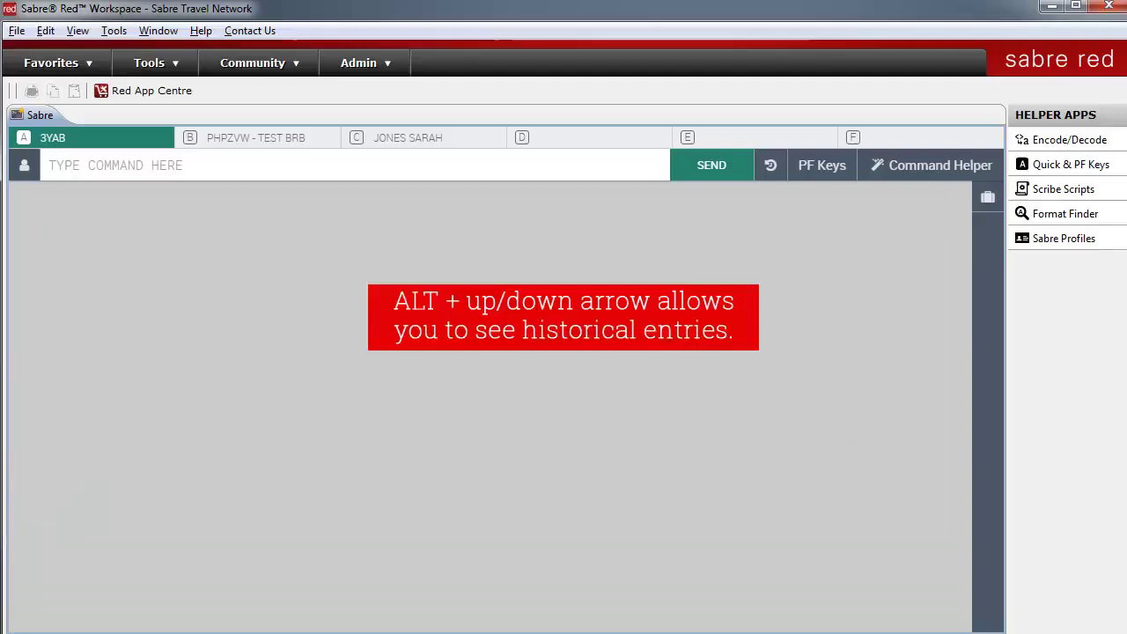
pyautogui.hotkey('alt', 'Up')
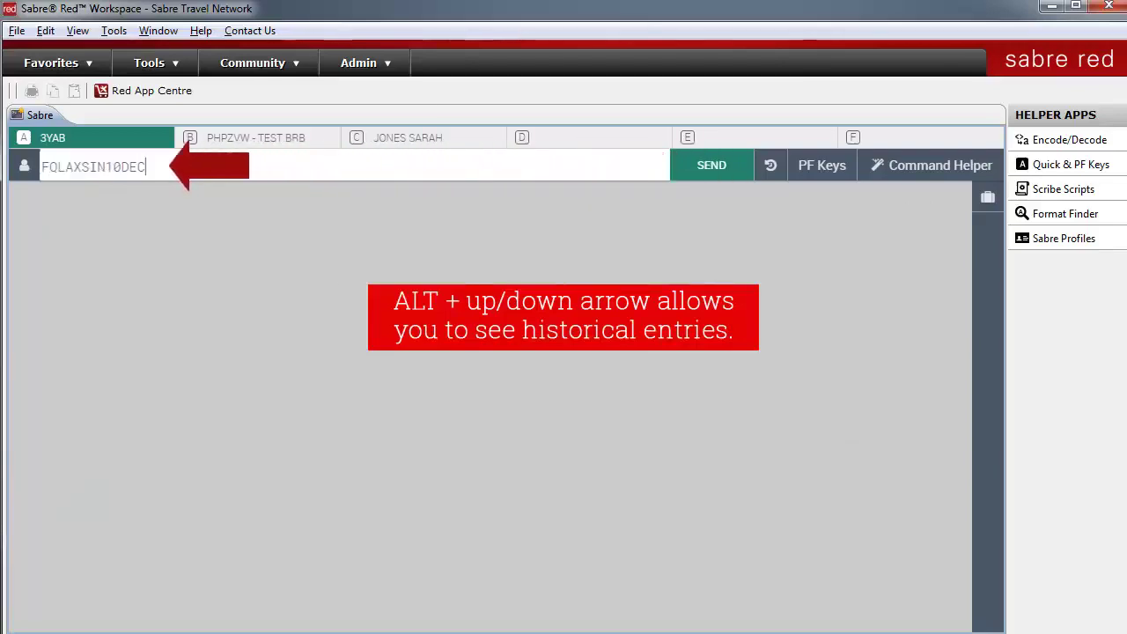
pyautogui.hotkey('alt', 'Up')
pyautogui.hotkey('alt', 'Up')
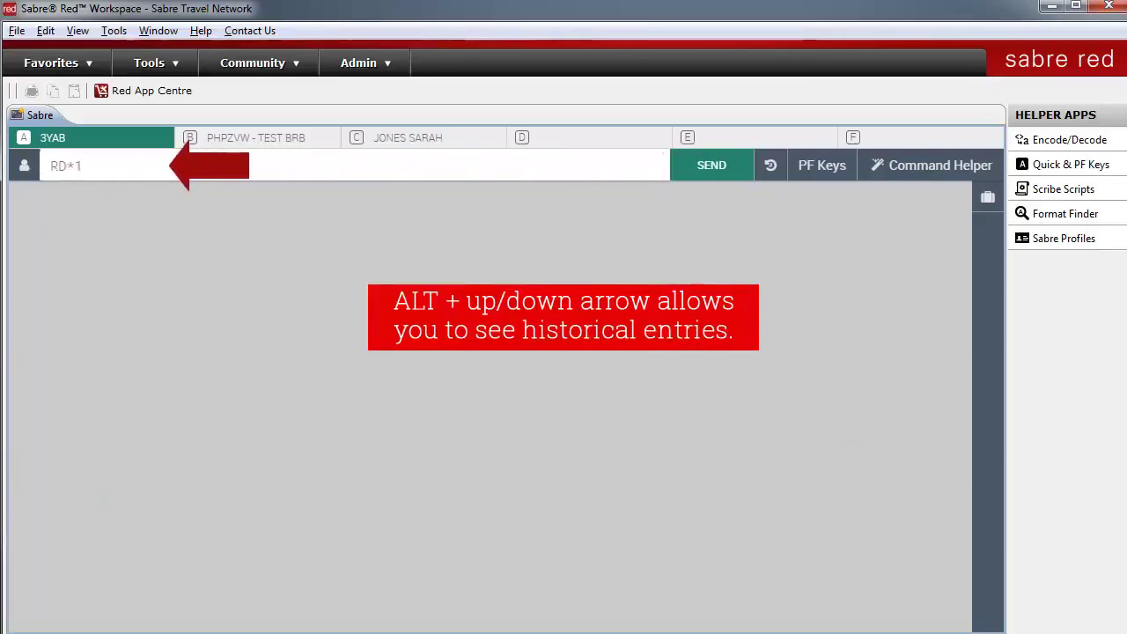
pyautogui.hotkey('alt', 'Up')
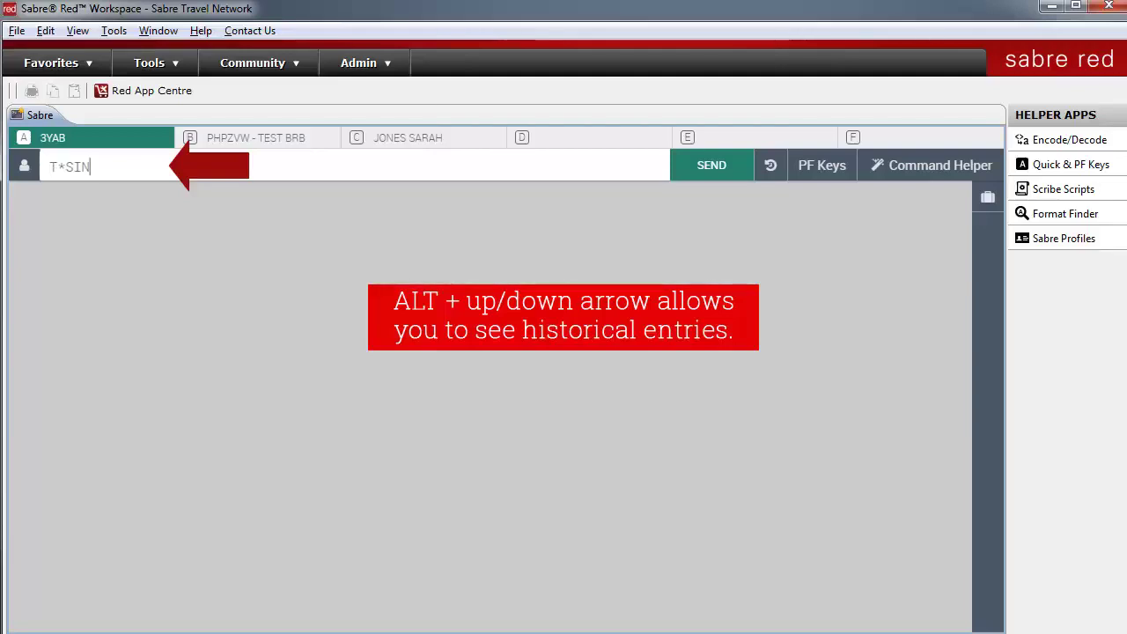
pyautogui.hotkey('alt', 'Up')
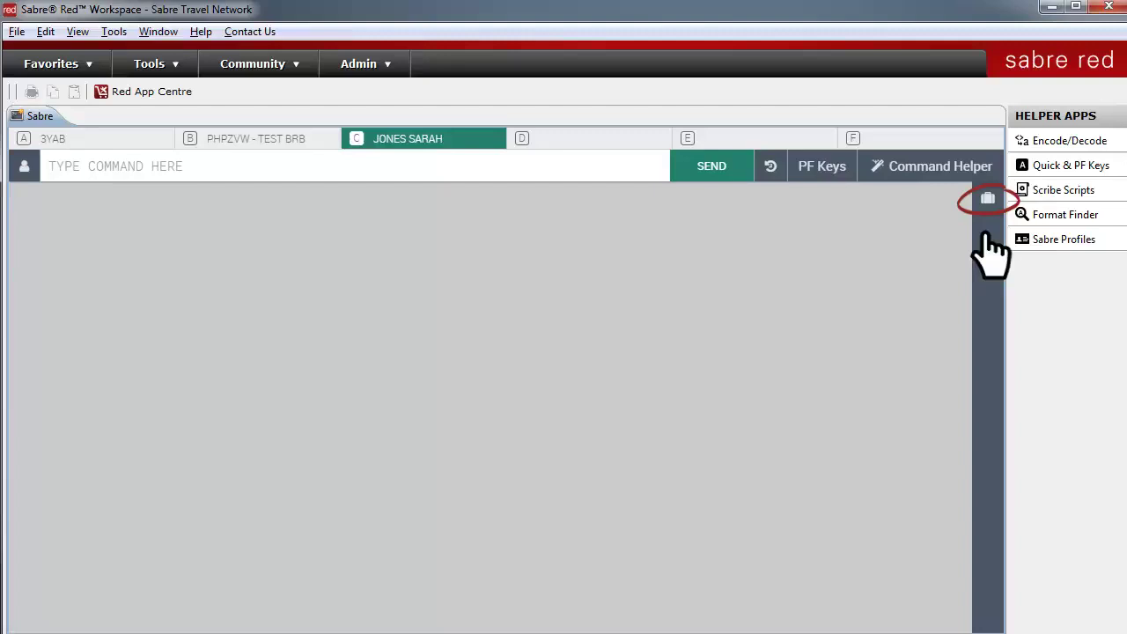
# Step: Open the booking's Trip Summary panel in work area C
pyautogui.click(988, 199)
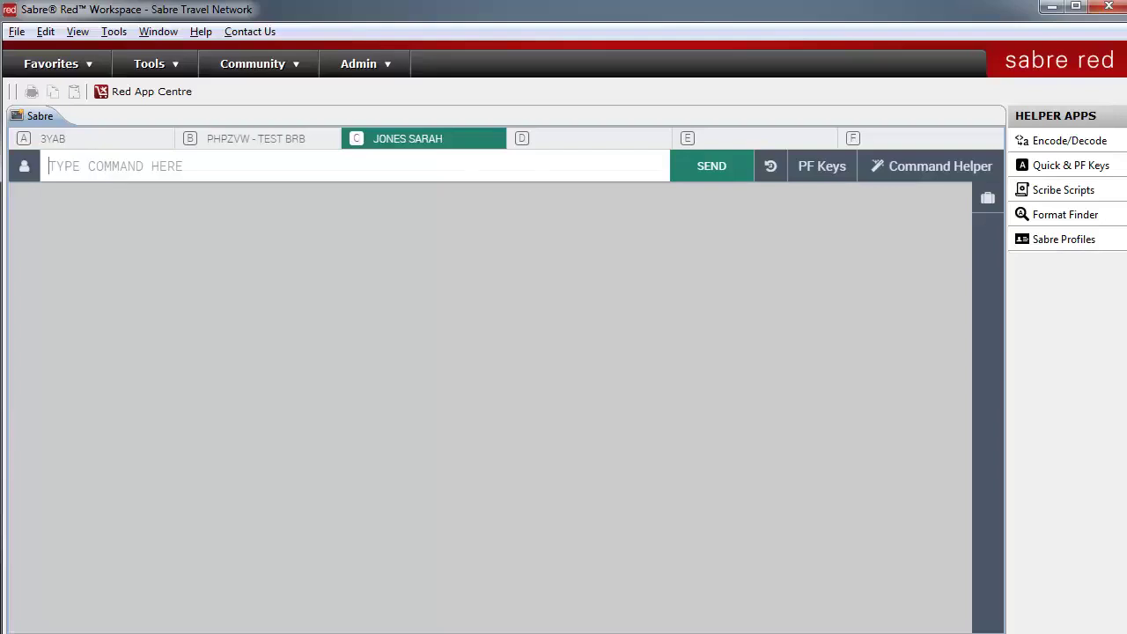
# Step: Get LAX–CDG availability for 22 December, sell one J seat with 01J1, and show pricing options
pyautogui.write('122DECLAXC')
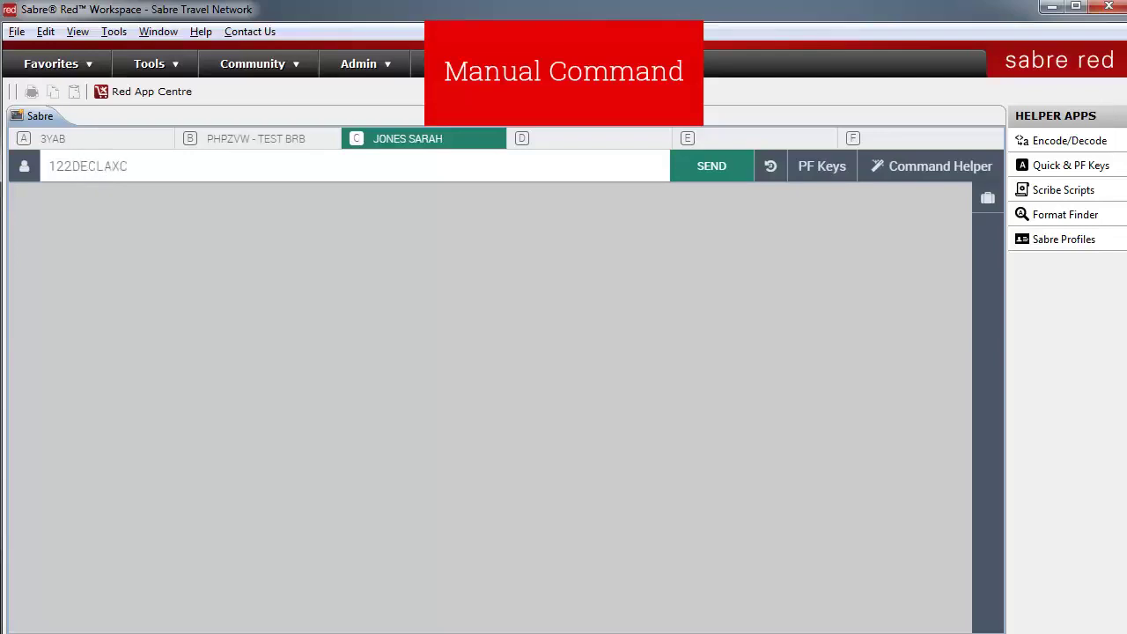
pyautogui.write('DG')
pyautogui.press('Return')
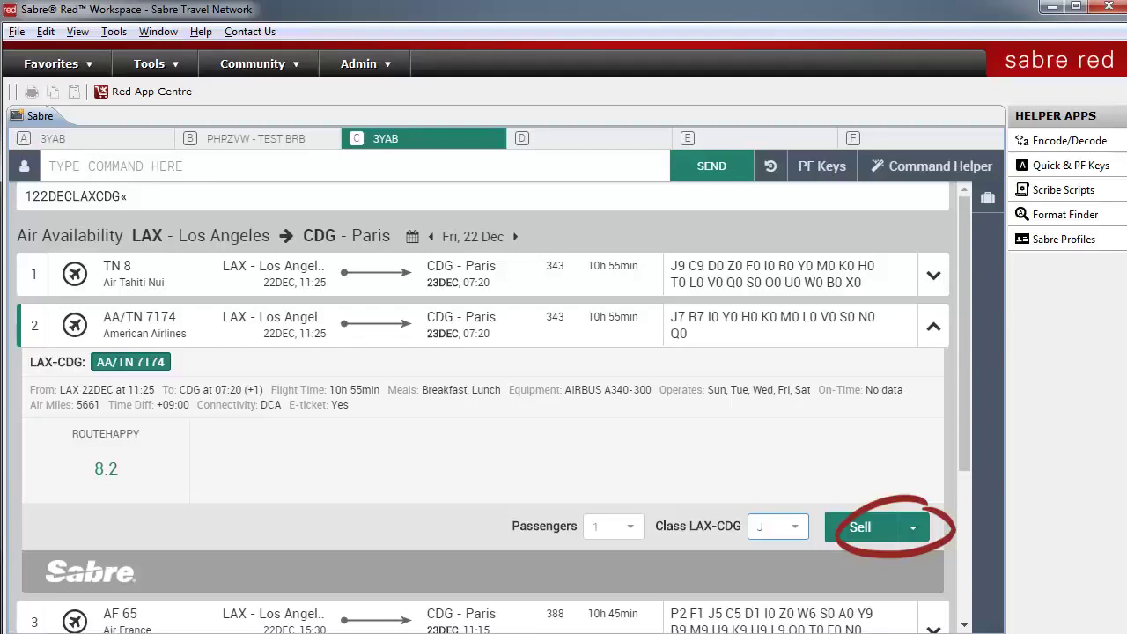
pyautogui.write('01J1')
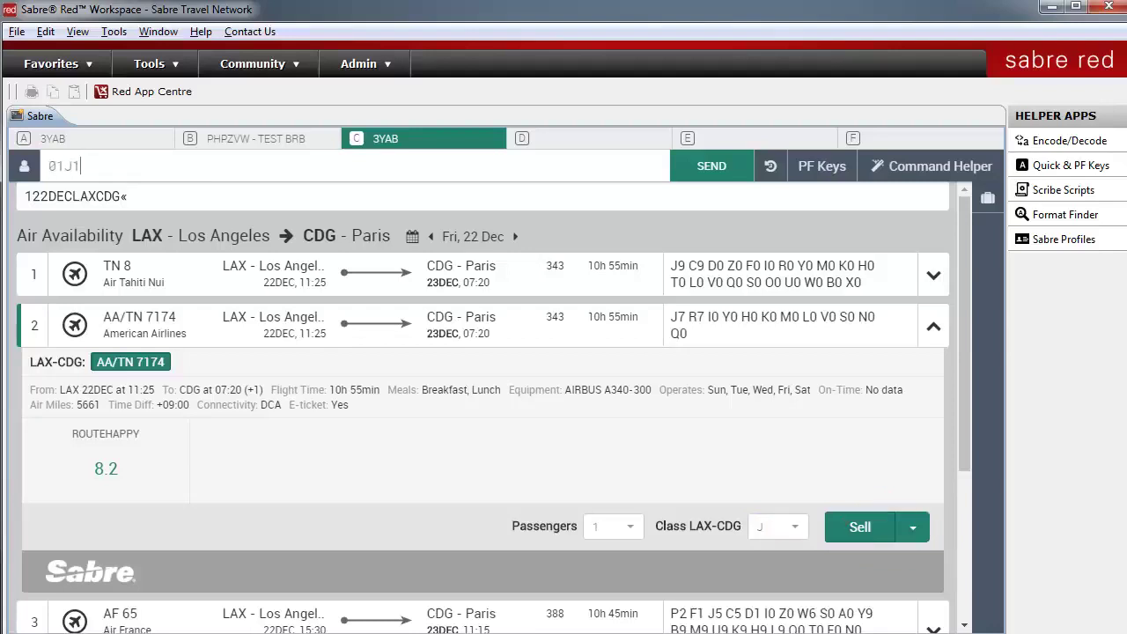
pyautogui.press('Return')
pyautogui.click(871, 592)
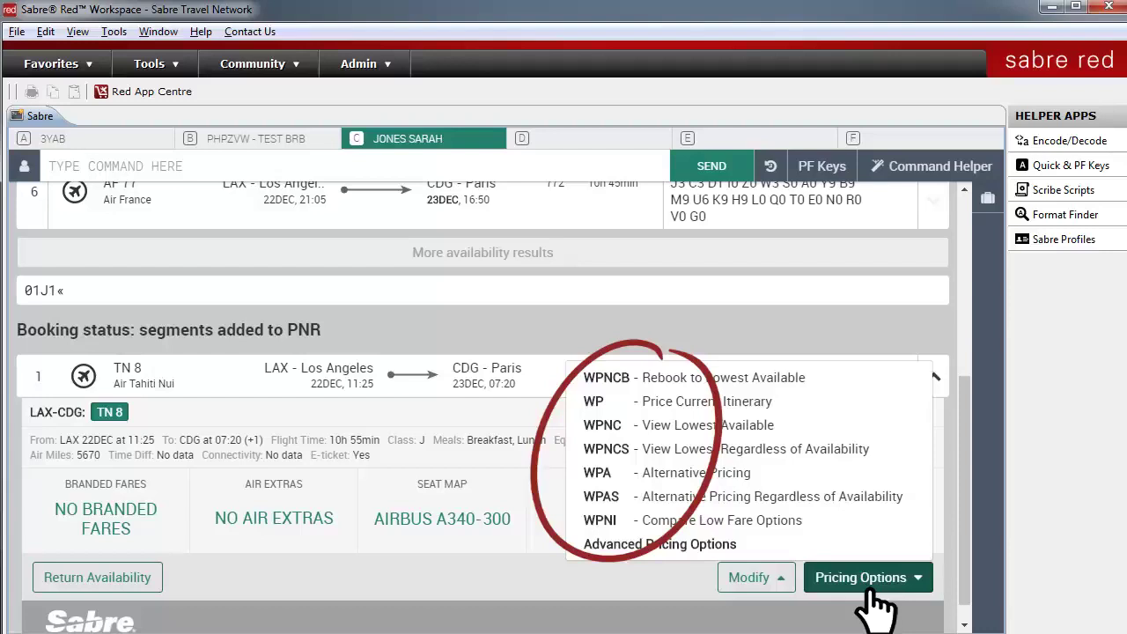
# Step: Choose WPNC pricing and enter the outbound leg EWR to MAD on 30 November 2017
pyautogui.click(876, 581)
pyautogui.write('WPNC')
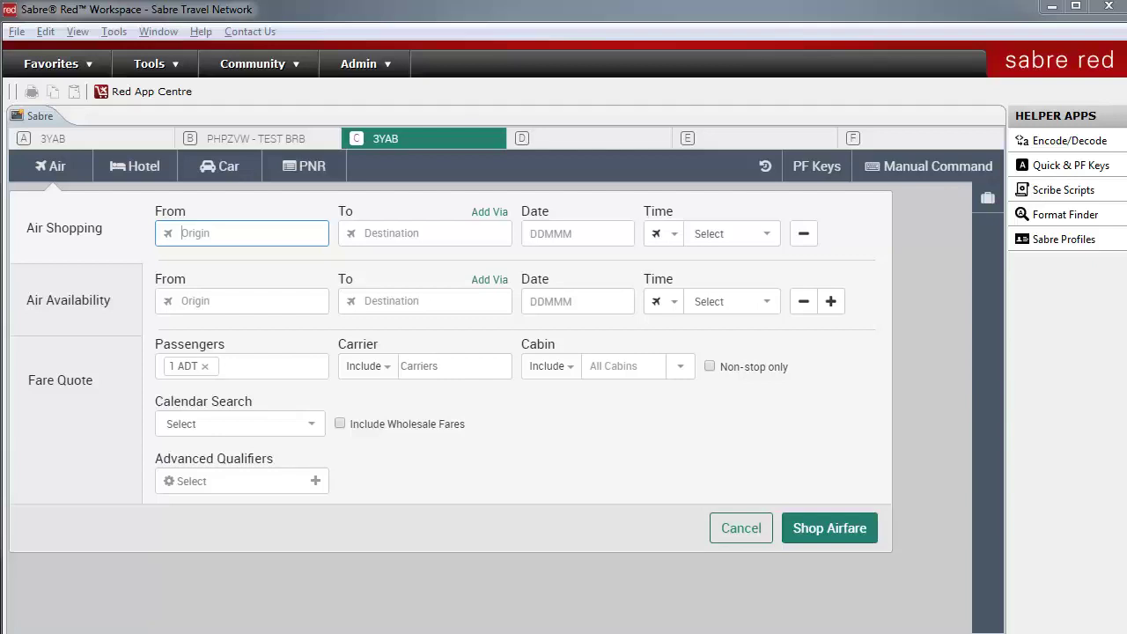
pyautogui.write('ewr')
pyautogui.press('Tab')
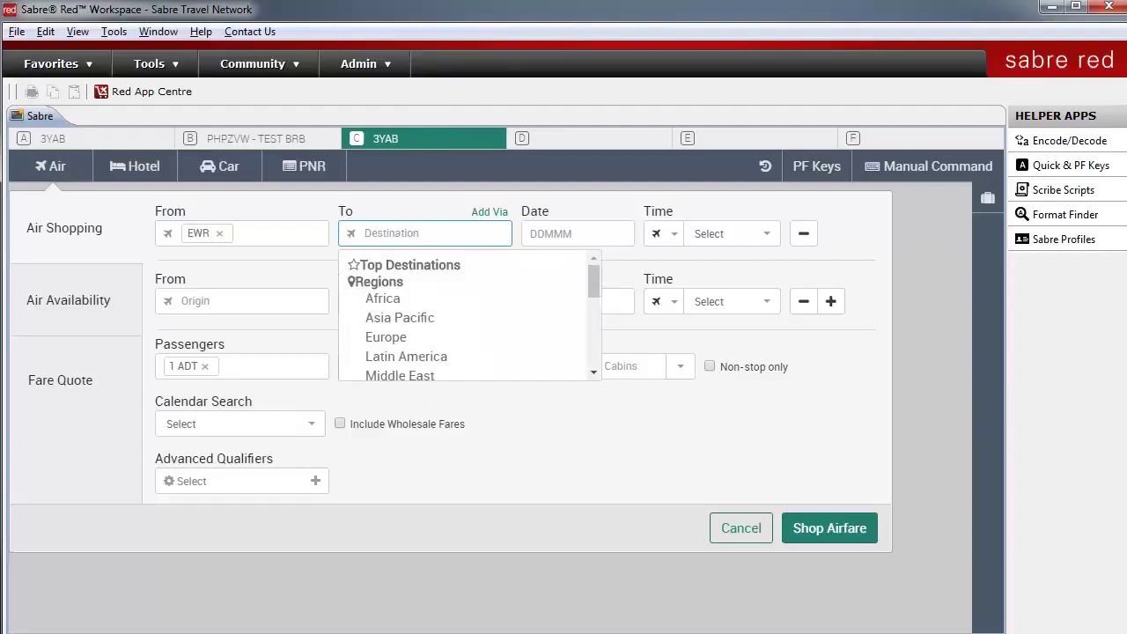
pyautogui.write('mad')
pyautogui.press('Tab')
pyautogui.write('30nov2017')
# Step: Set an afternoon departure, add a 25 December 2017 morning MAD–EWR return, and shop fares
pyautogui.press('Down')
pyautogui.press('Down')
pyautogui.press('Return')
pyautogui.press('Tab')
pyautogui.press('Tab')
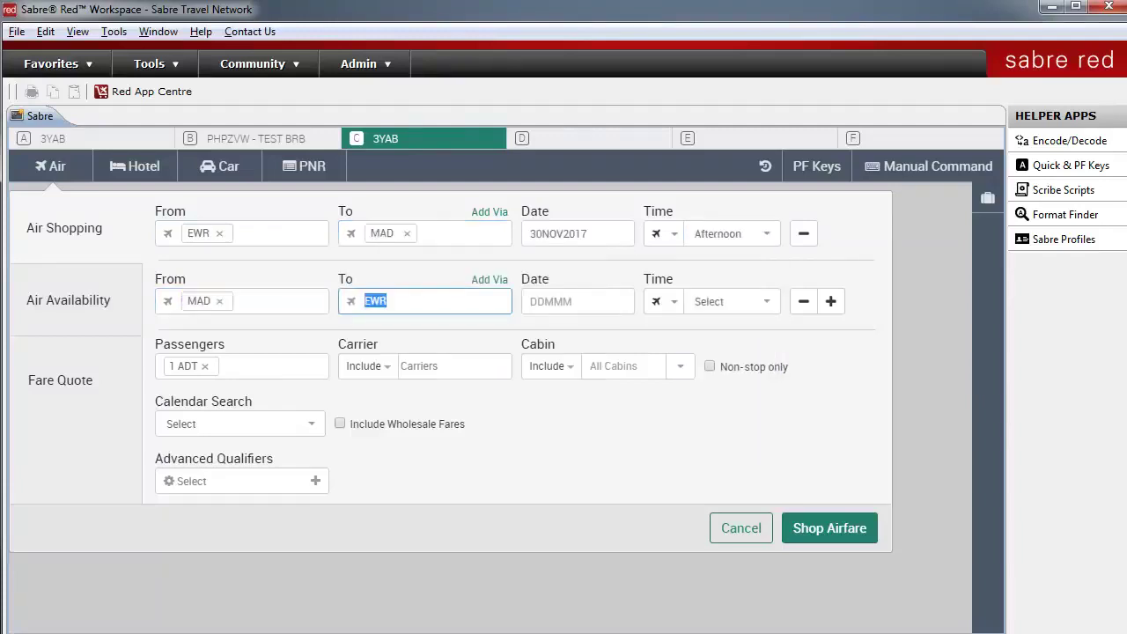
pyautogui.press('Tab')
pyautogui.write('25dec2017')
pyautogui.press('Tab')
pyautogui.press('Down')
pyautogui.press('Return')
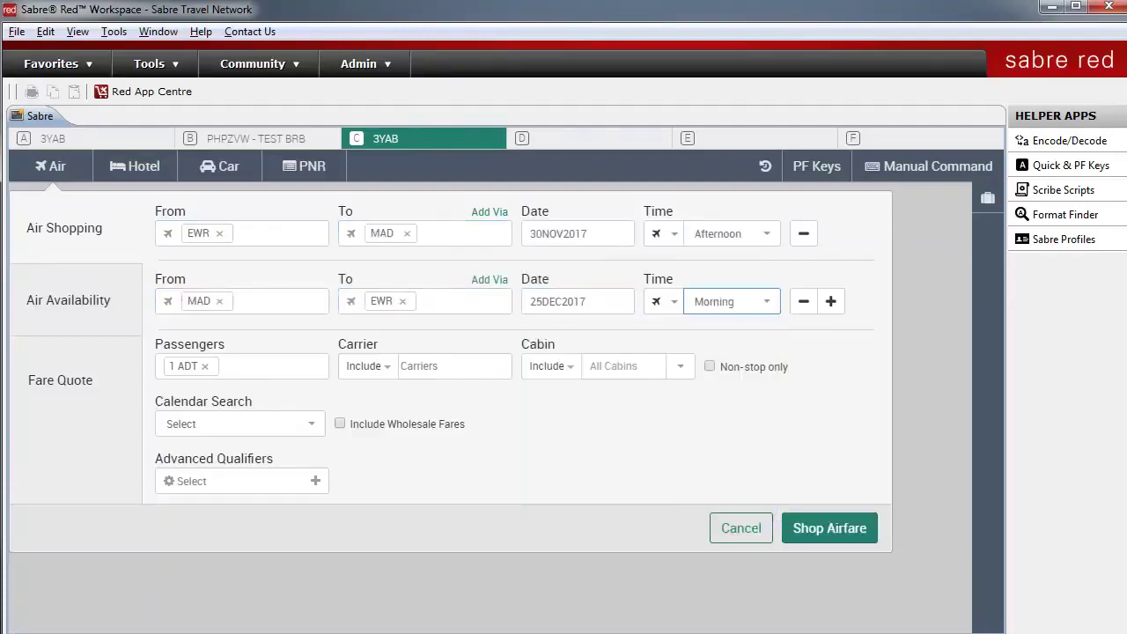
pyautogui.press('Return')
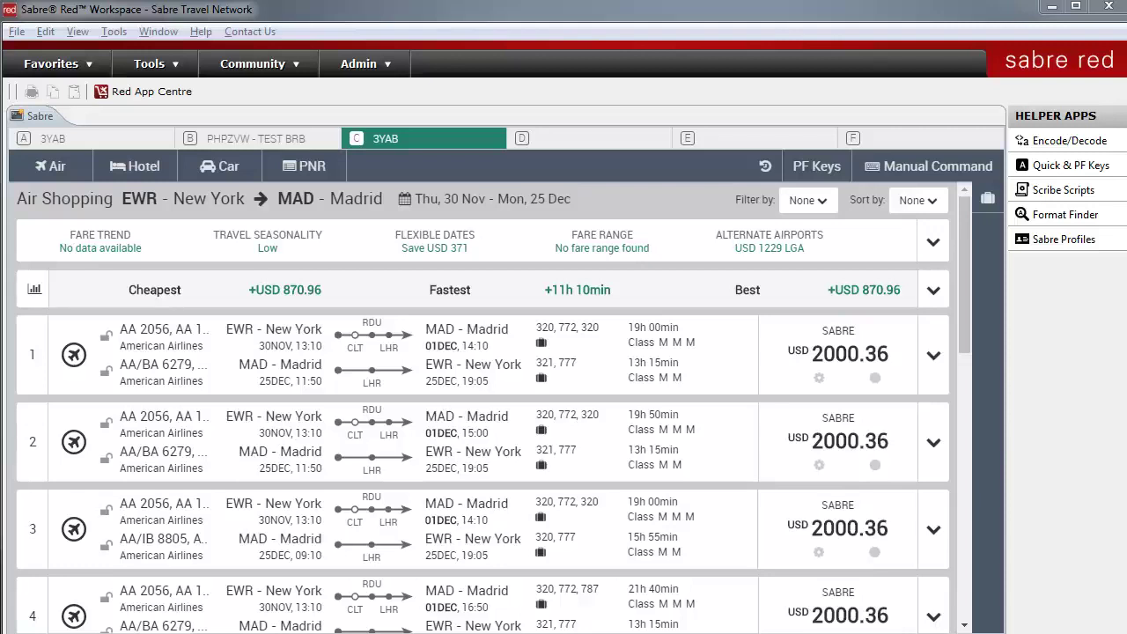
# Step: Expand the fare trend and seasonality summary above the Newark–Madrid results
pyautogui.click(932, 243)
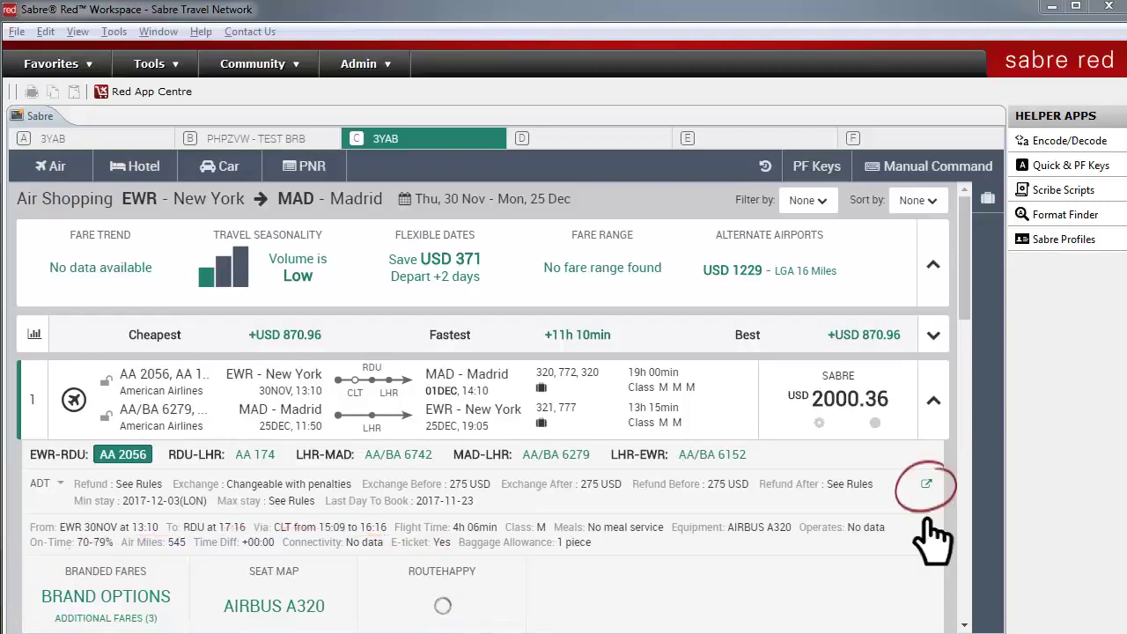
pyautogui.click(926, 483)
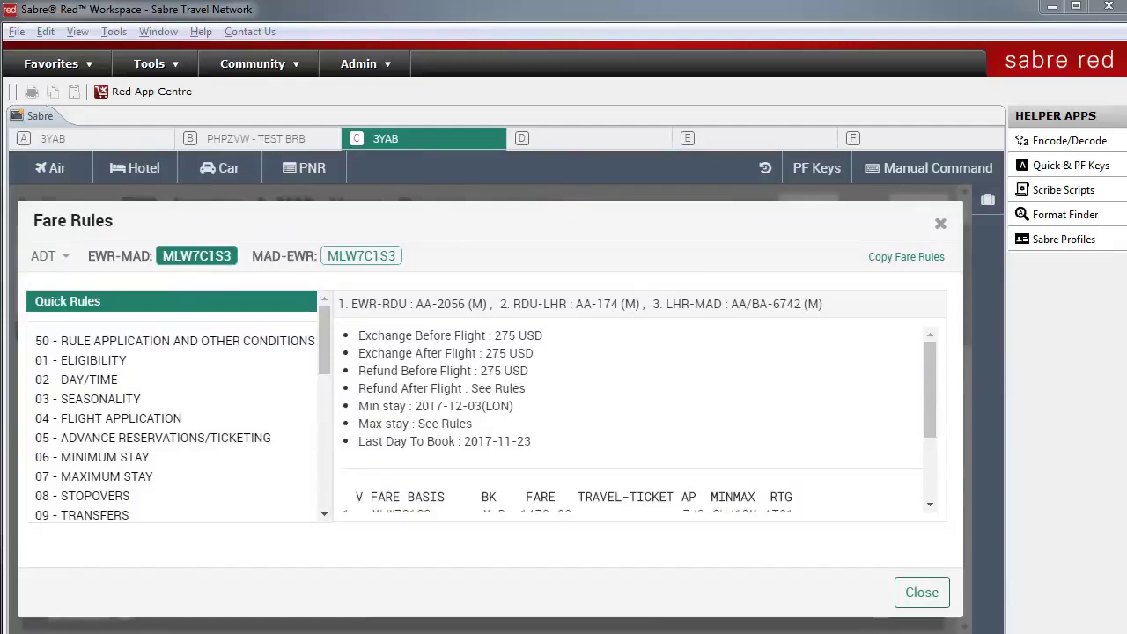